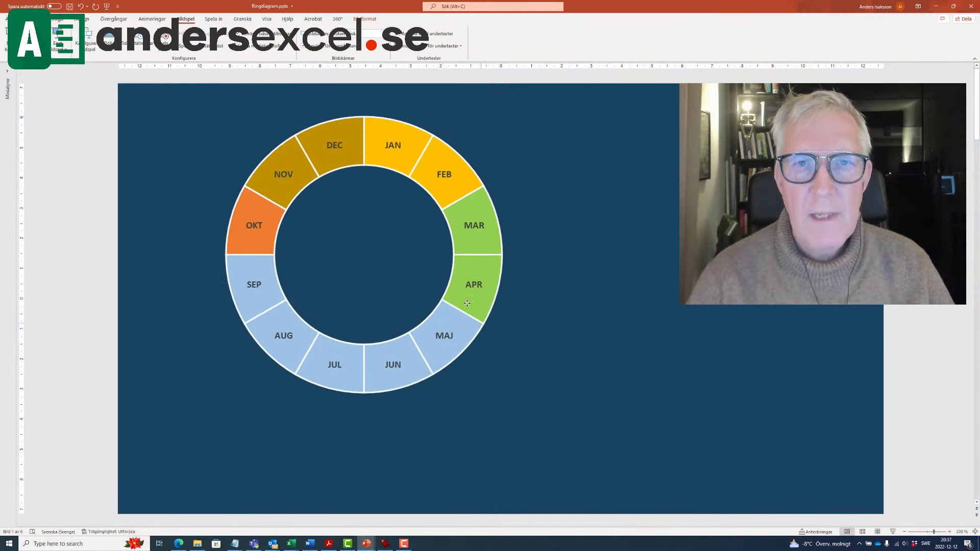
# Move the ring chart down and right, then paste the five teal activity boxes onto the slide
pyautogui.moveTo(467, 303); pyautogui.dragTo(498, 354)
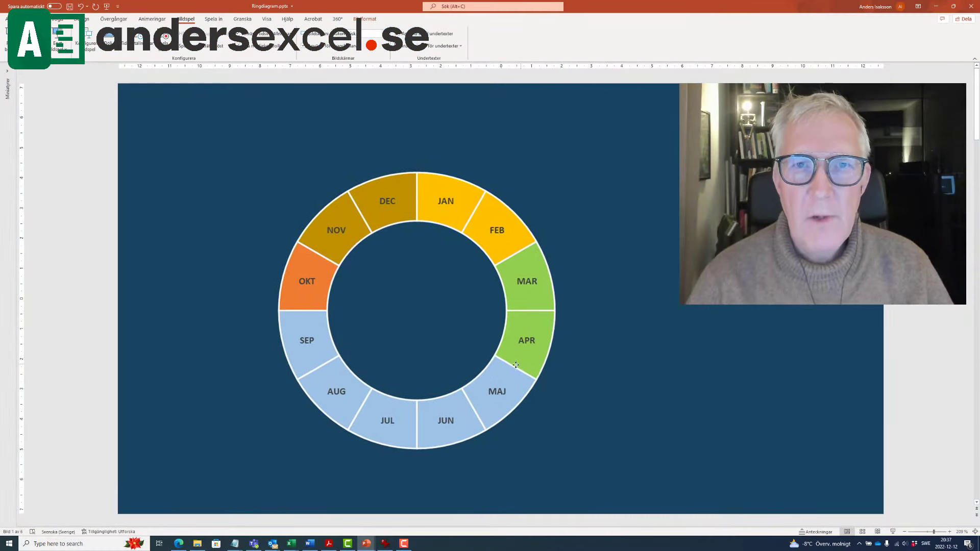
pyautogui.click(702, 417)
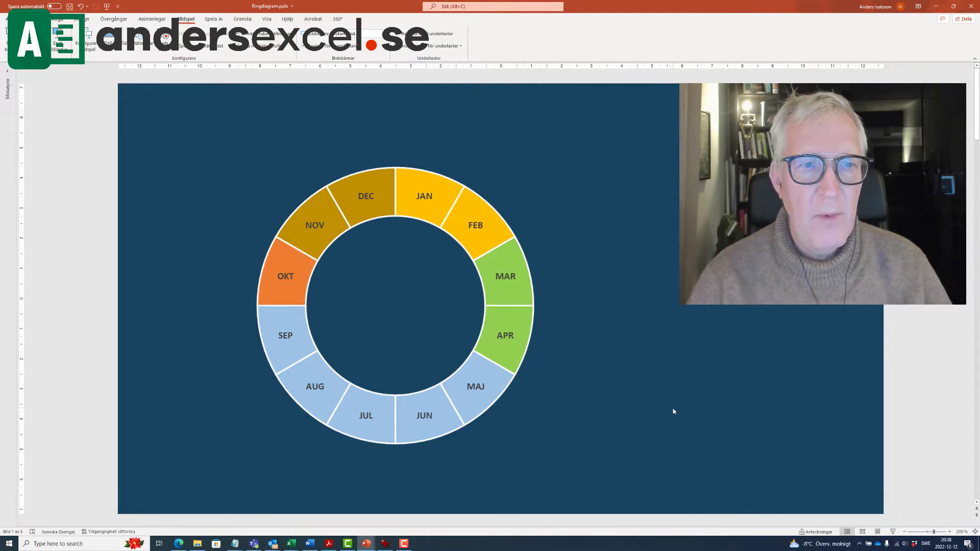
pyautogui.hotkey('ctrl', 'v')
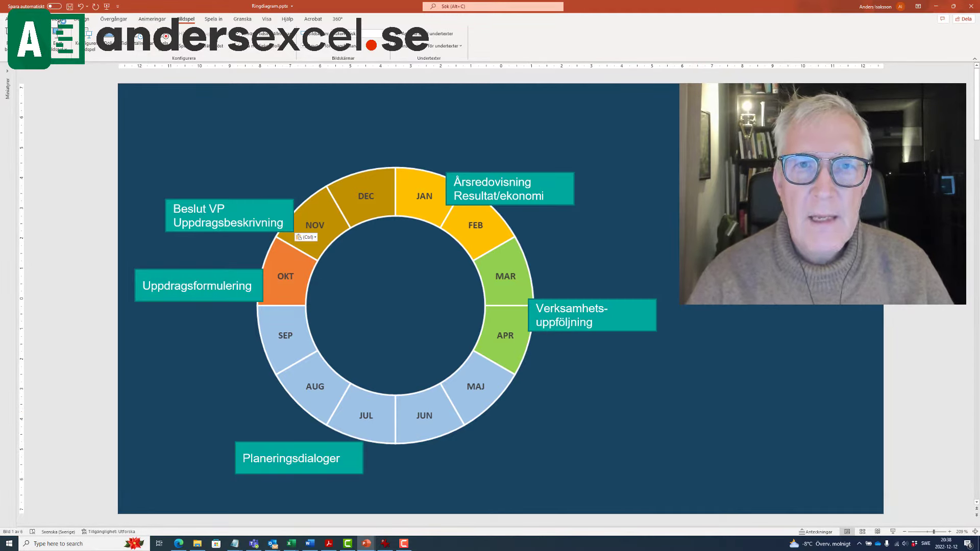
# Add a copied activity box reading 'Budgetarbete' above NOV and DEC, then present the slide
pyautogui.moveTo(229, 145); pyautogui.dragTo(356, 178)
pyautogui.write('Bud')
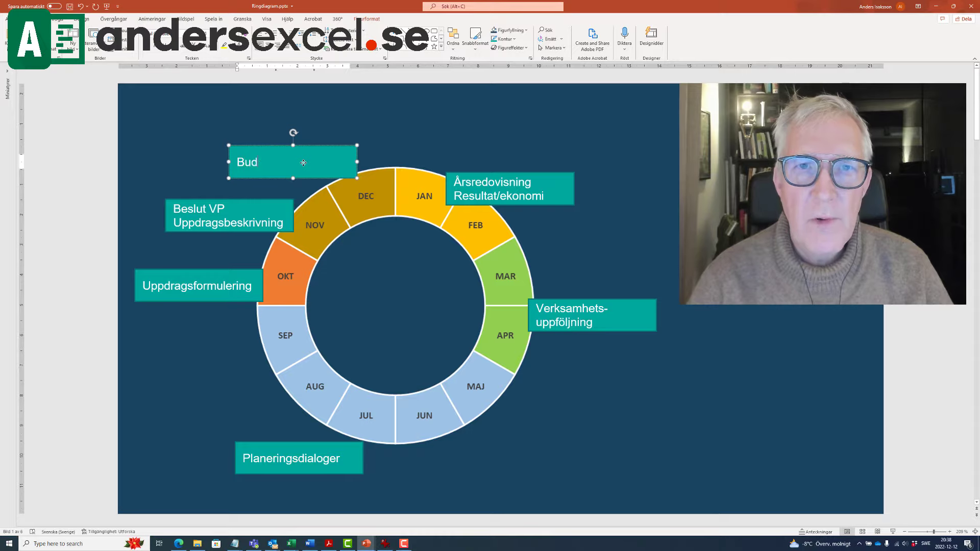
pyautogui.write('getarbe')
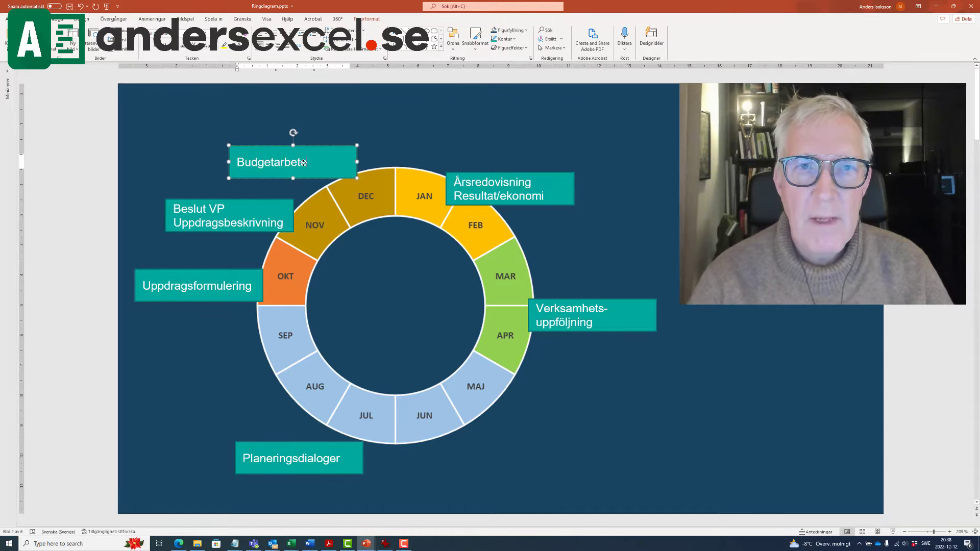
pyautogui.write('te')
pyautogui.click(954, 509)
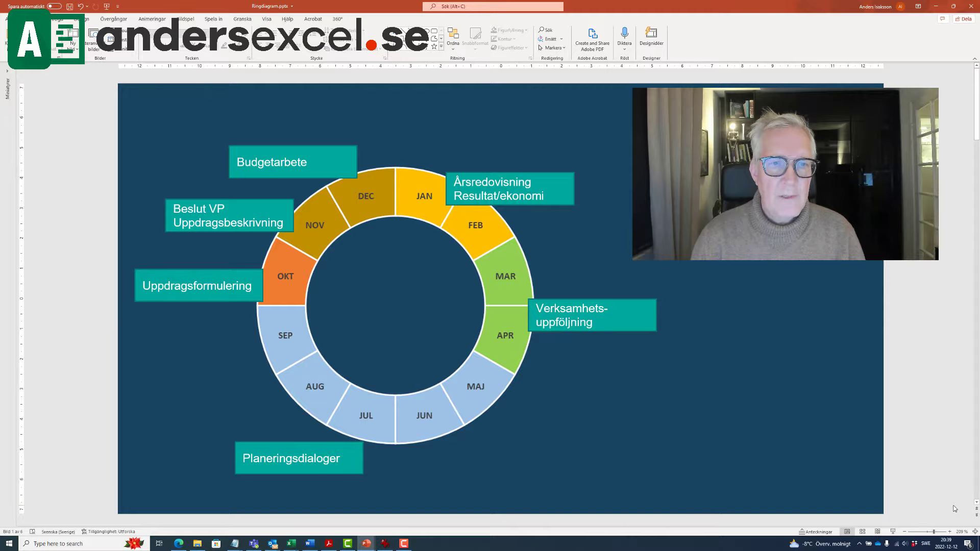
pyautogui.press('F5')
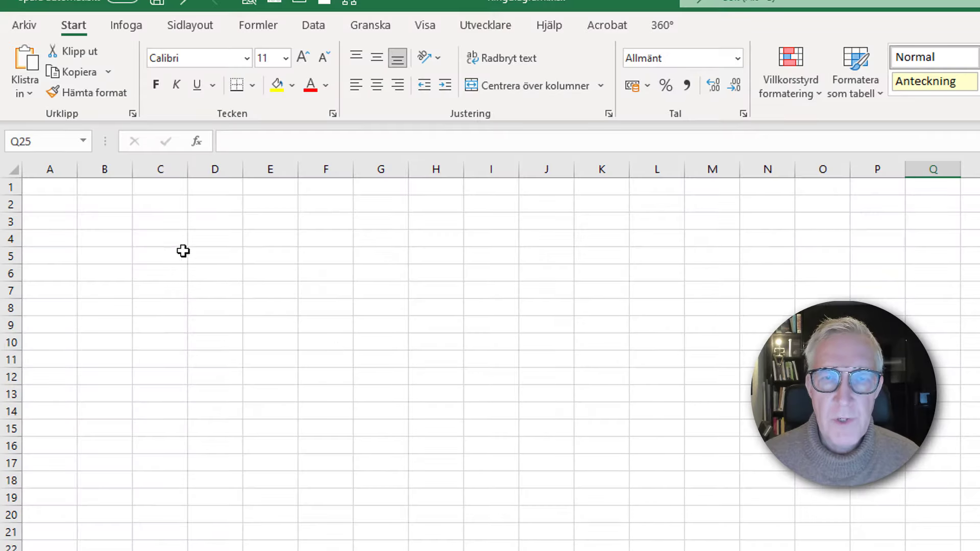
# Enter JAN in C4 and autofill the month names down to DEC in C15
pyautogui.click(170, 239)
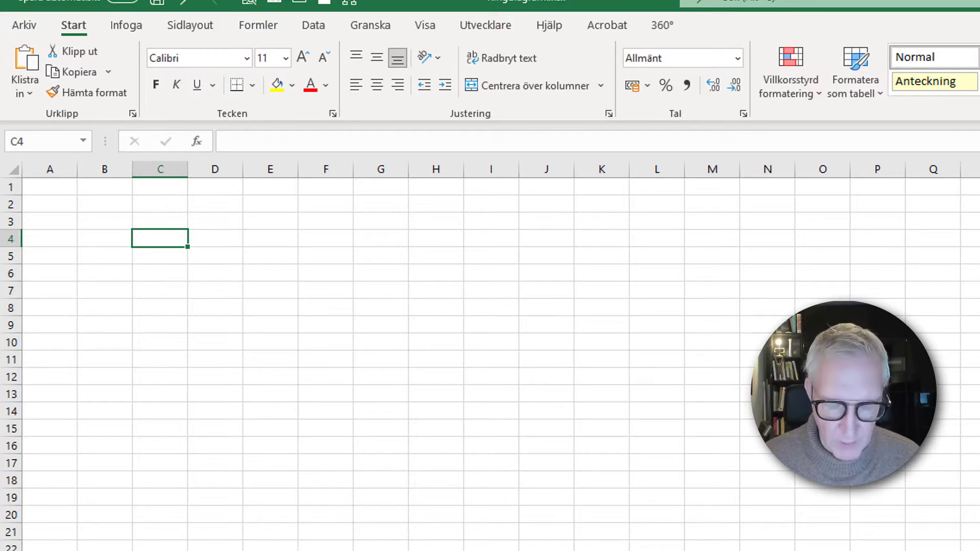
pyautogui.write('JAN')
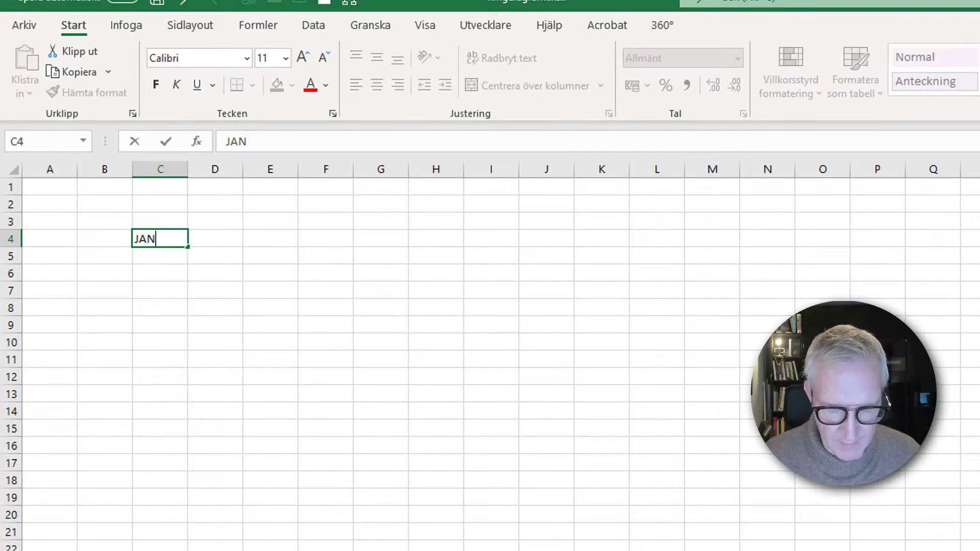
pyautogui.press('Return')
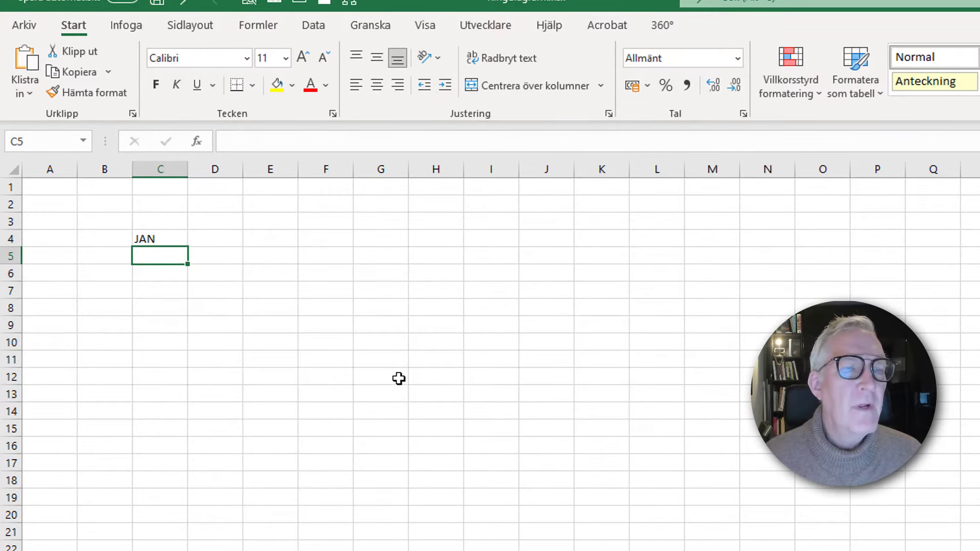
pyautogui.click(176, 243)
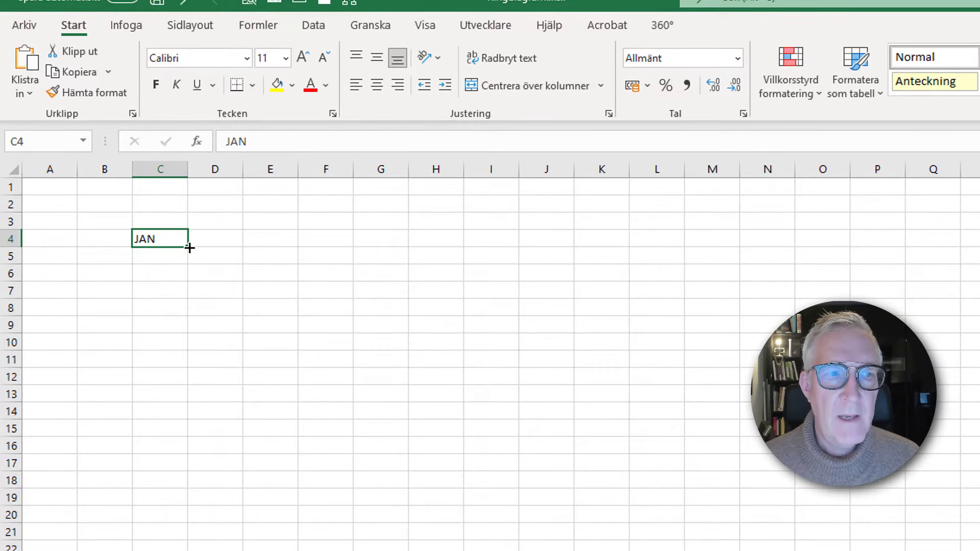
pyautogui.moveTo(189, 247); pyautogui.dragTo(188, 437)
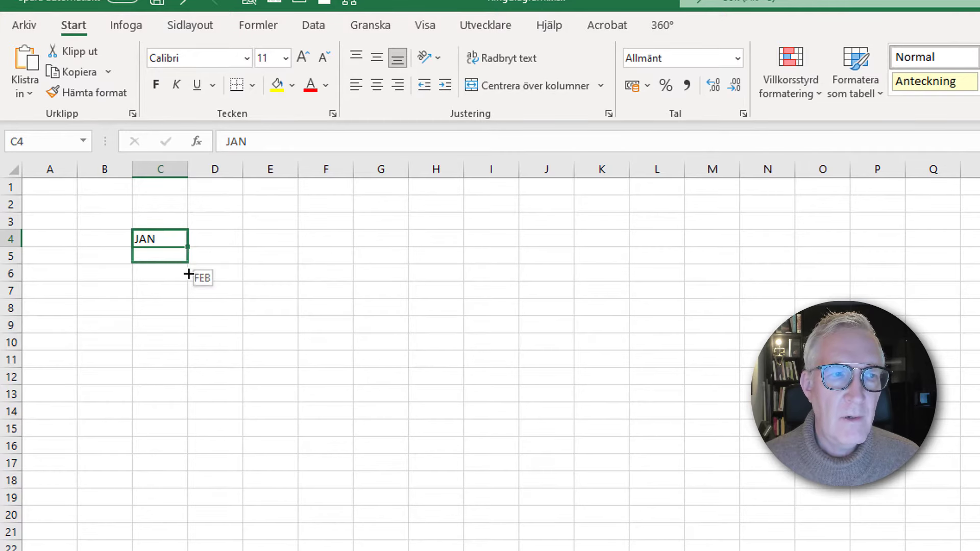
pyautogui.click(223, 506)
pyautogui.click(215, 239)
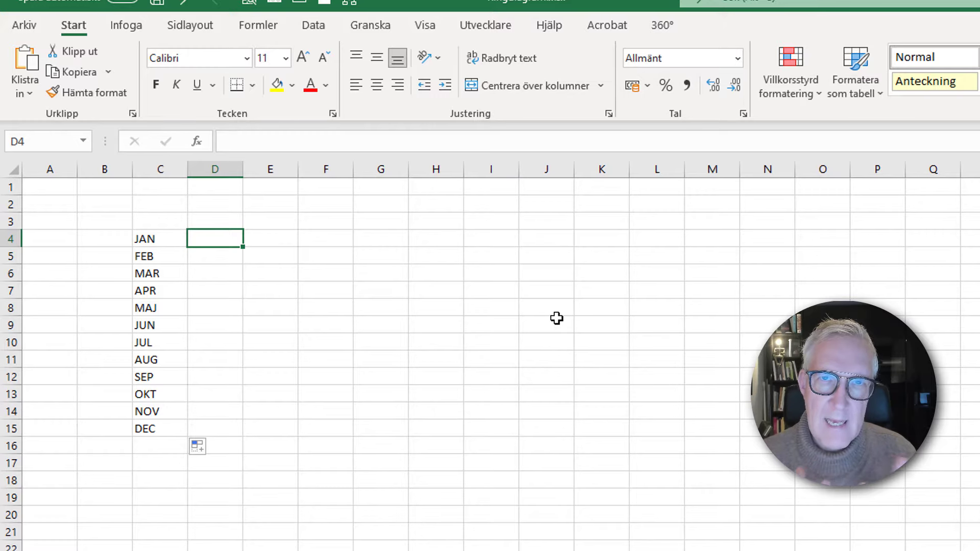
# Enter 10 in D4, fill it down to D15, and select the table C4:D15
pyautogui.write('10')
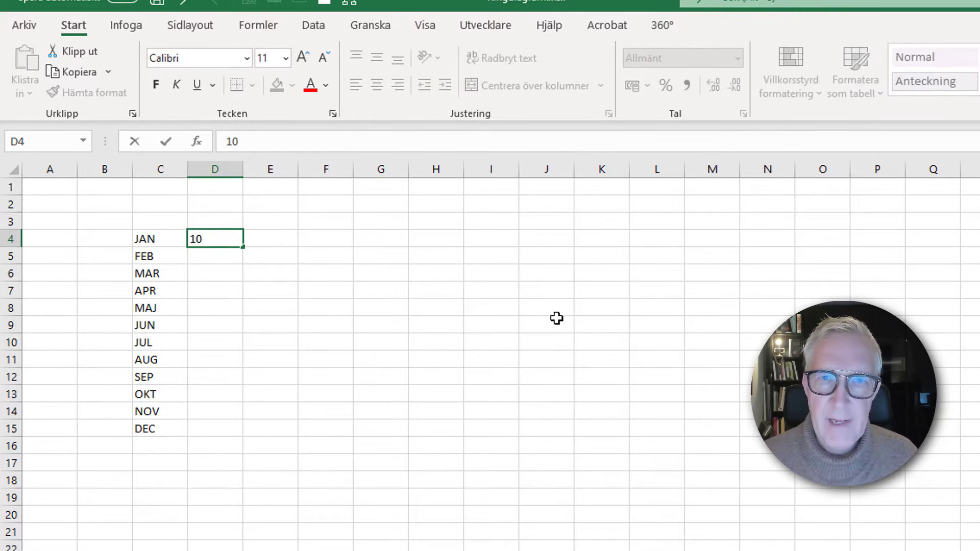
pyautogui.press('Return')
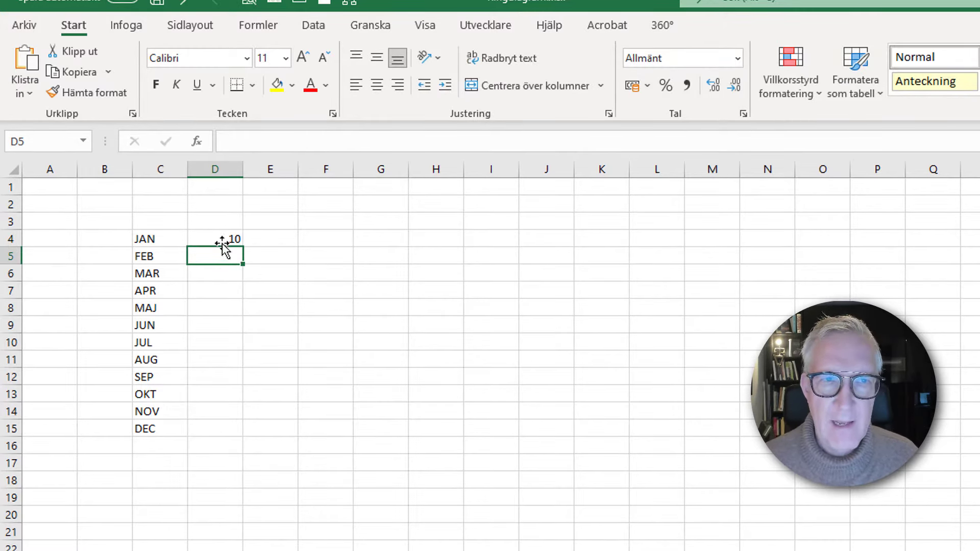
pyautogui.click(234, 236)
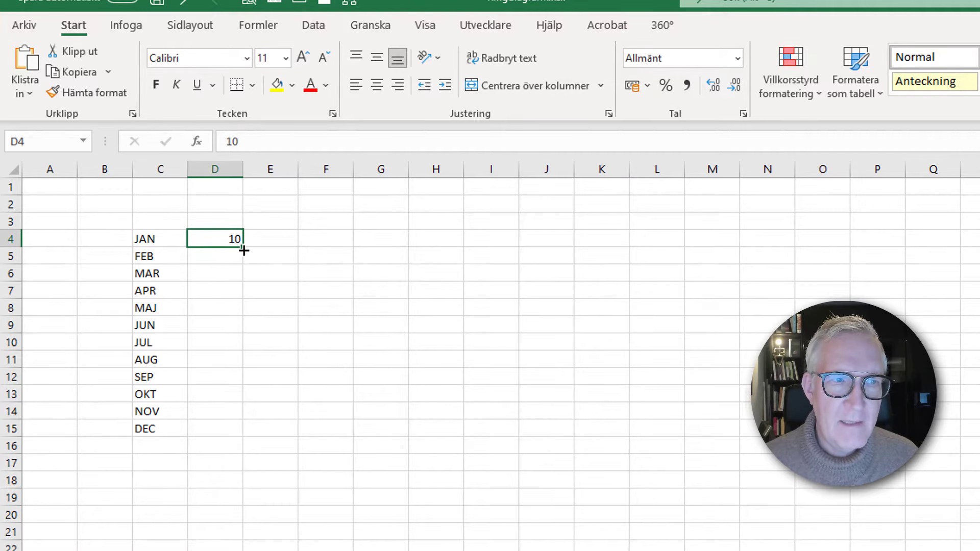
pyautogui.moveTo(243, 247); pyautogui.dragTo(231, 433)
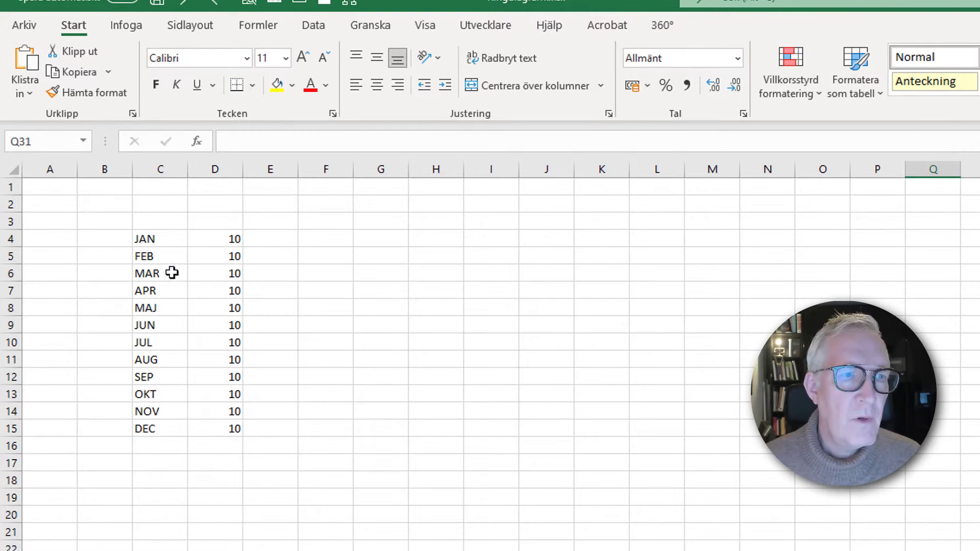
pyautogui.moveTo(148, 239); pyautogui.dragTo(220, 427)
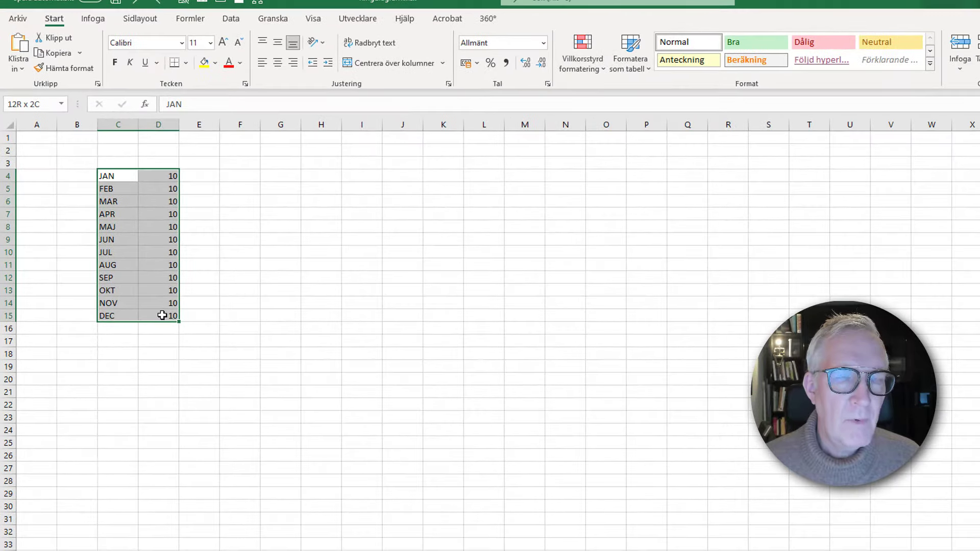
# Insert a Ring (doughnut) chart of C4:D15 and move it beside the month table
pyautogui.click(94, 21)
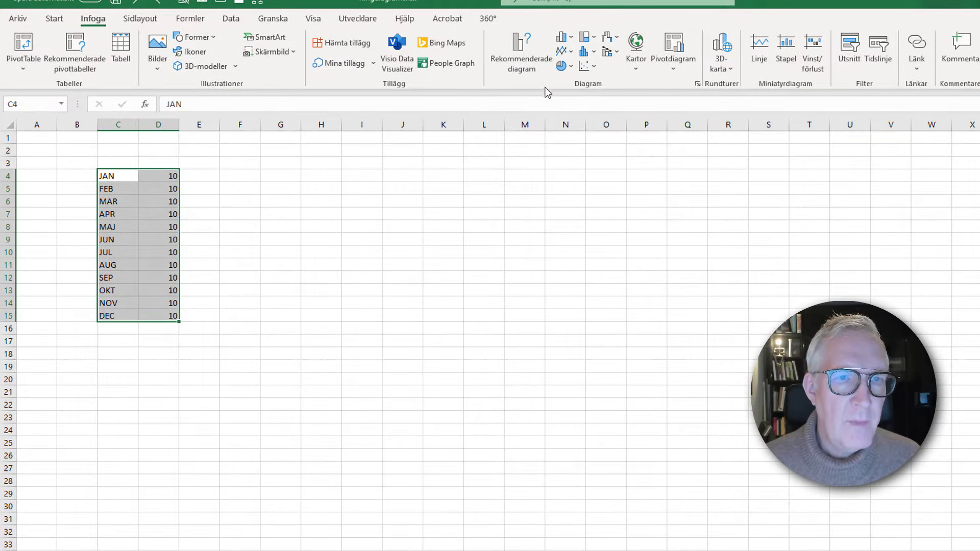
pyautogui.click(571, 67)
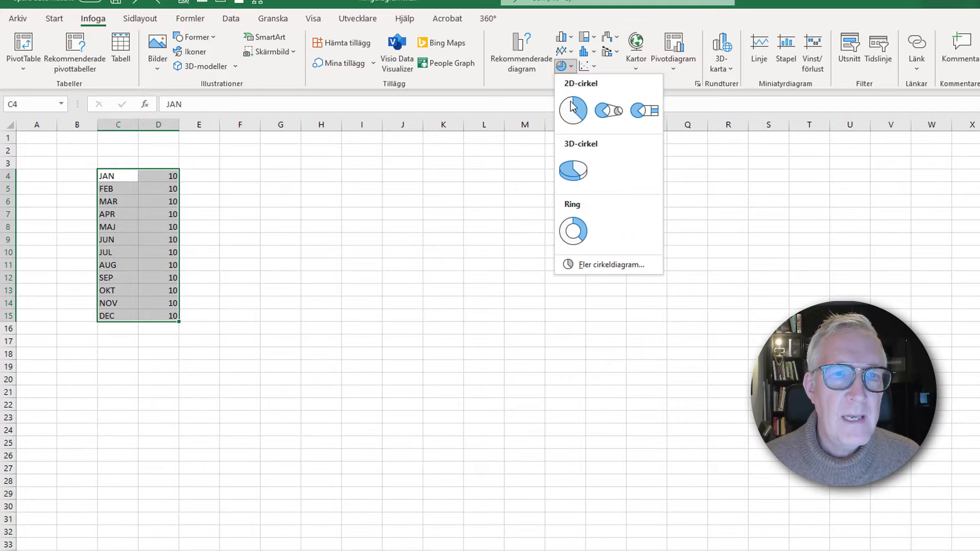
pyautogui.click(577, 230)
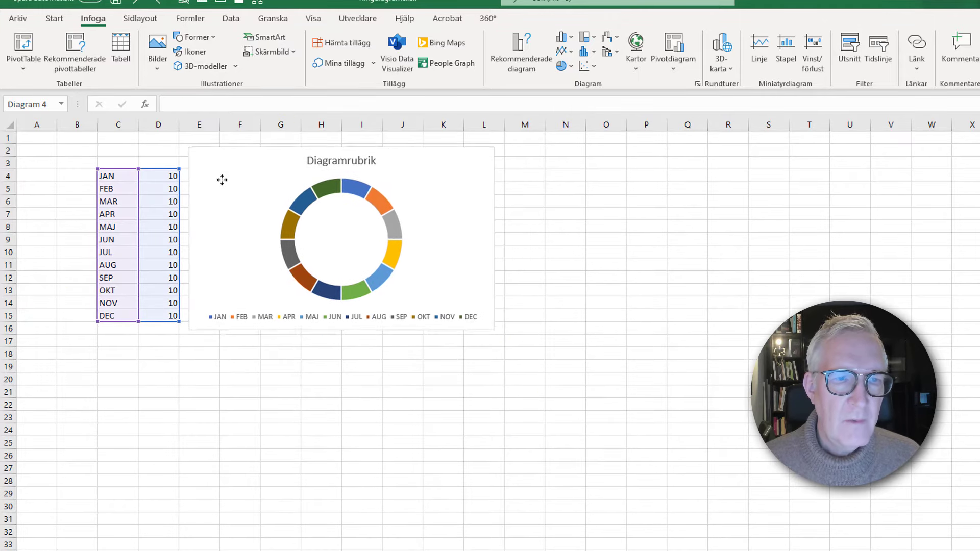
pyautogui.moveTo(400, 338); pyautogui.dragTo(218, 182)
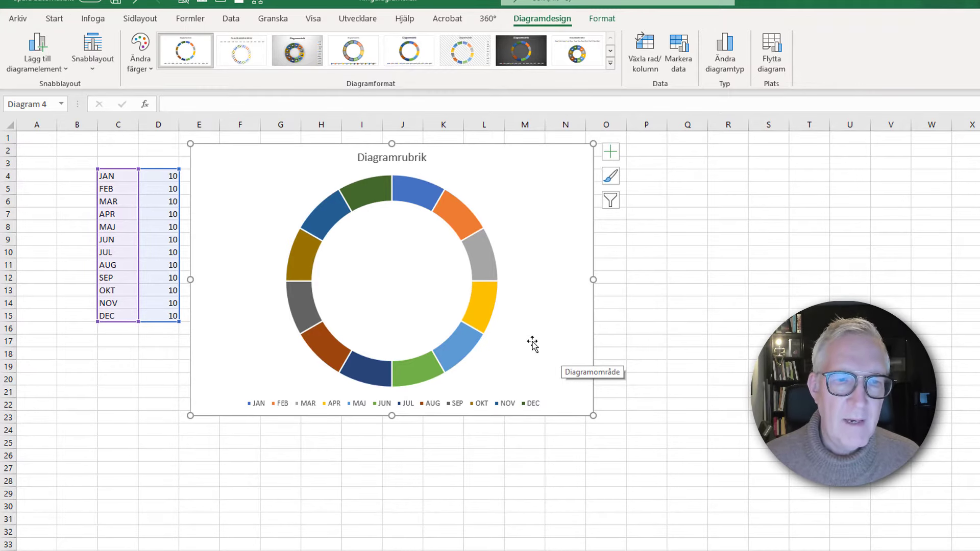
# Add data labels to the doughnut series
pyautogui.click(411, 198)
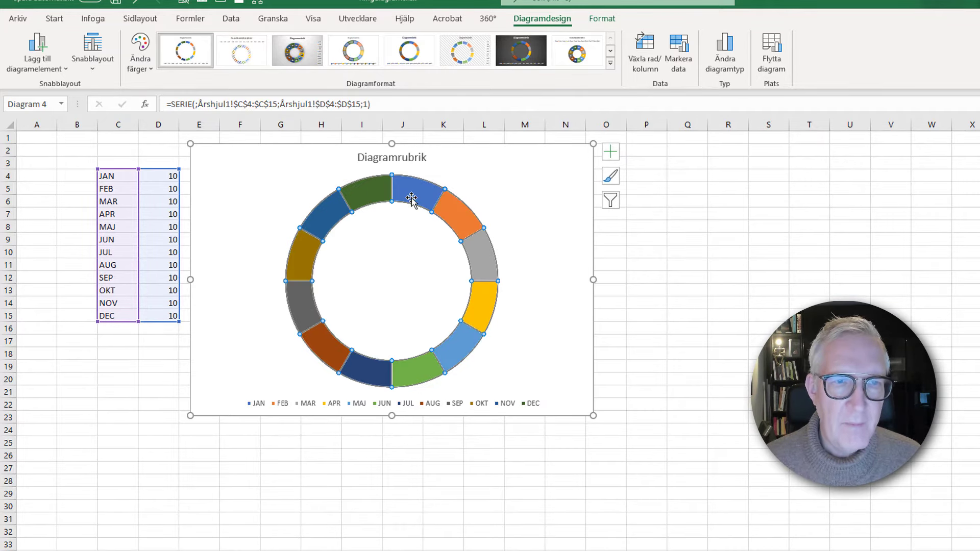
pyautogui.rightClick(411, 198)
pyautogui.click(471, 304)
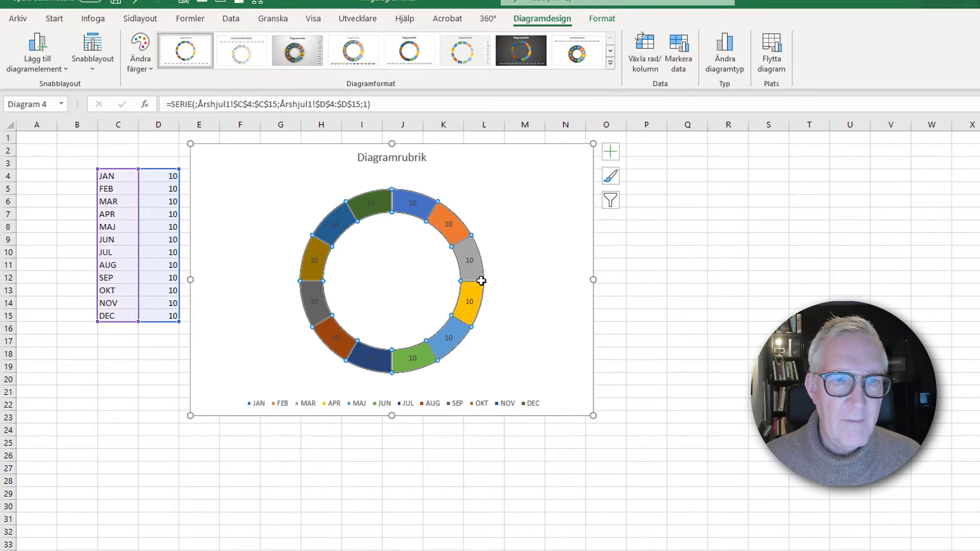
# Set the data labels to show Kategorinamn (month names) and not Värde
pyautogui.click(451, 228)
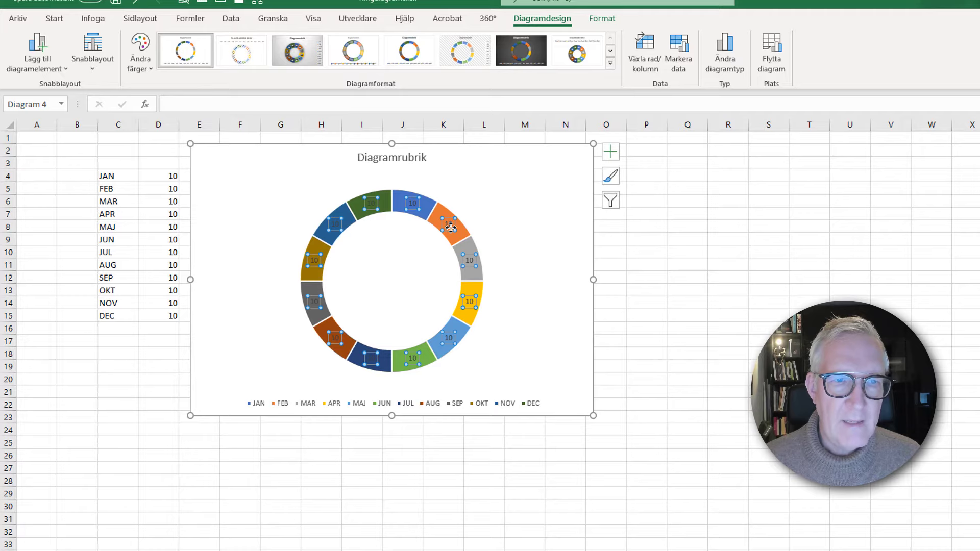
pyautogui.rightClick(451, 230)
pyautogui.click(497, 387)
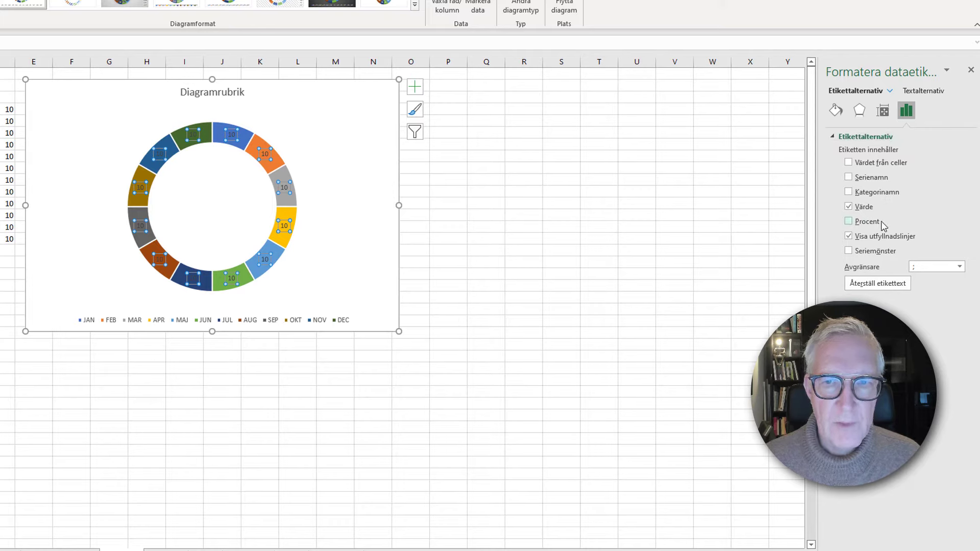
pyautogui.click(875, 198)
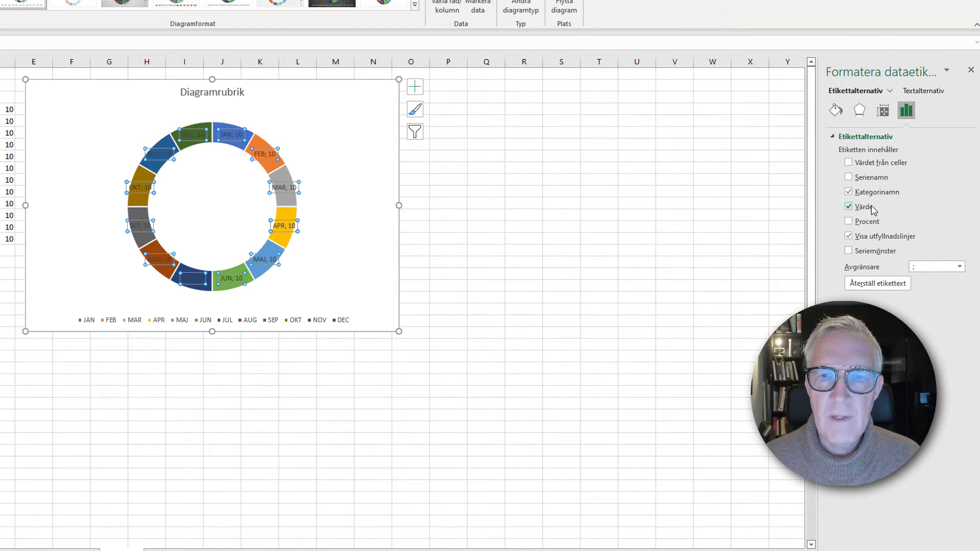
pyautogui.click(873, 213)
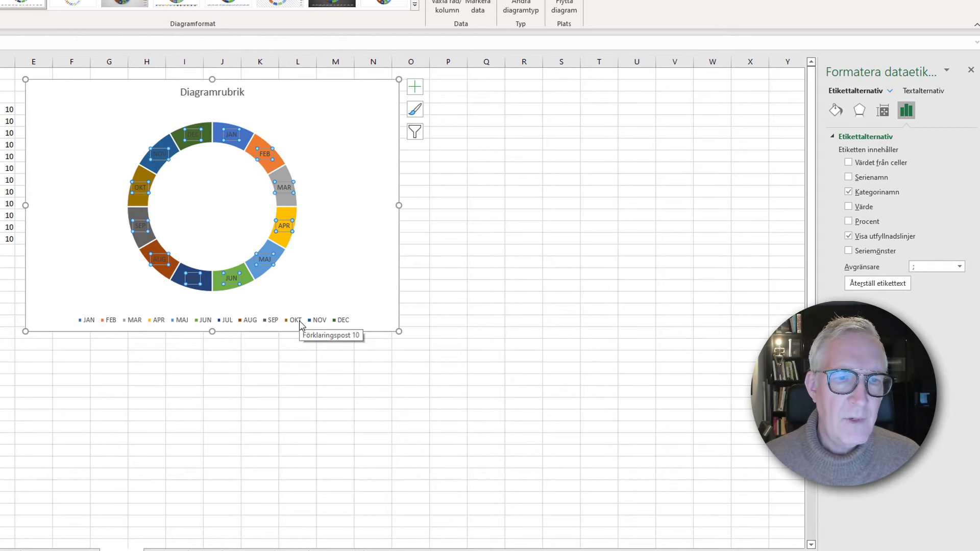
# Delete the chart legend and the chart title
pyautogui.click(214, 322)
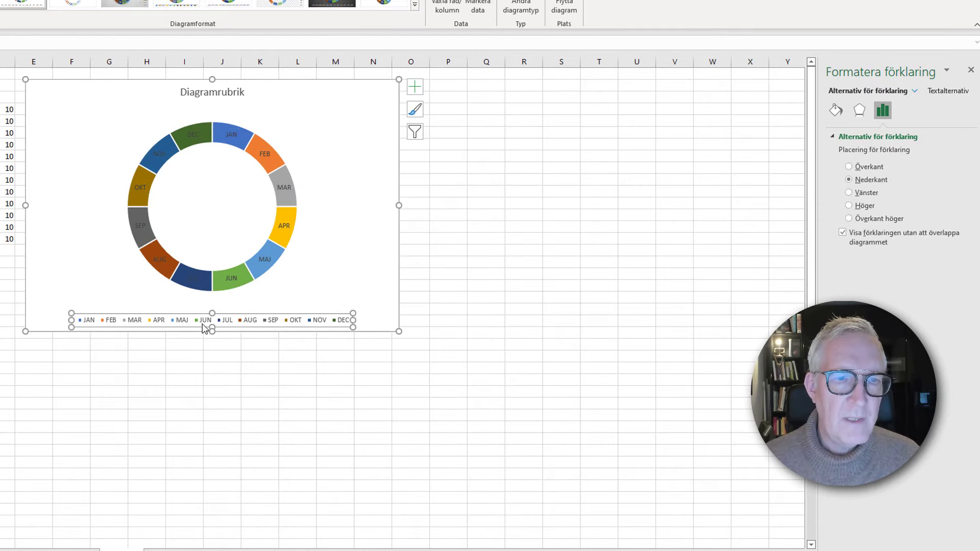
pyautogui.press('Delete')
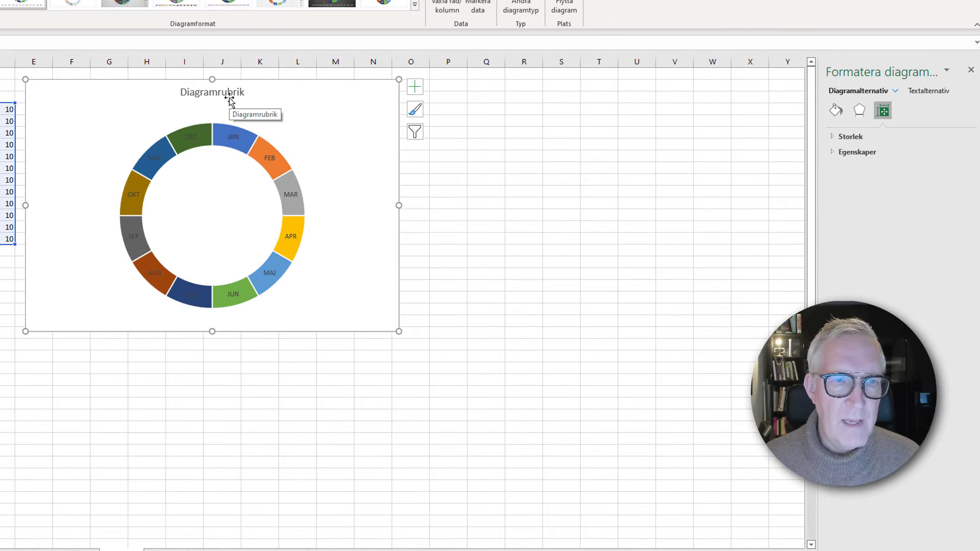
pyautogui.click(229, 98)
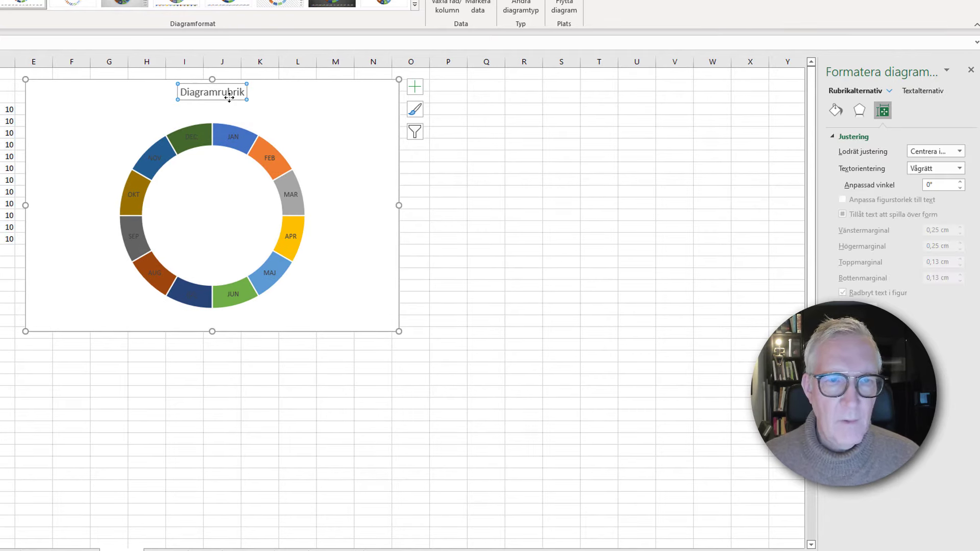
pyautogui.press('Delete')
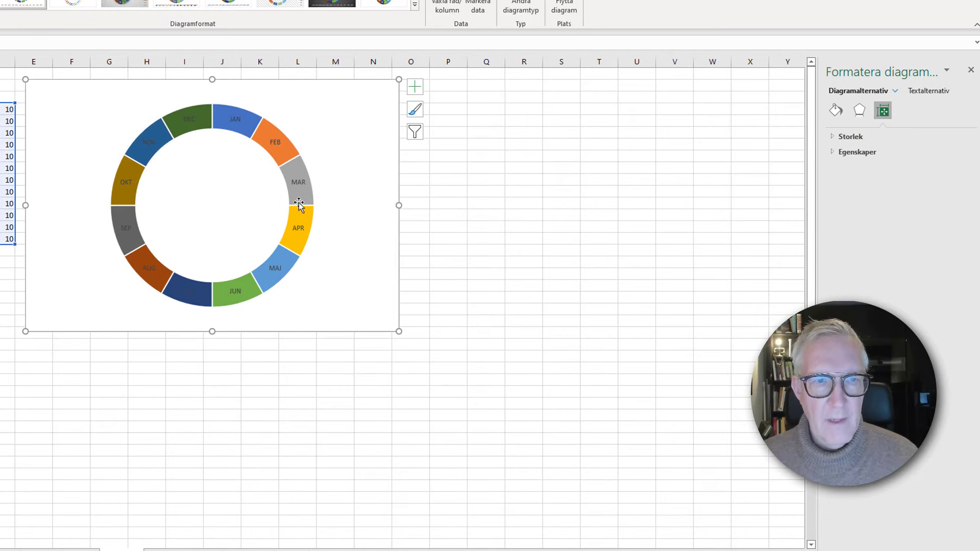
pyautogui.moveTo(300, 201)
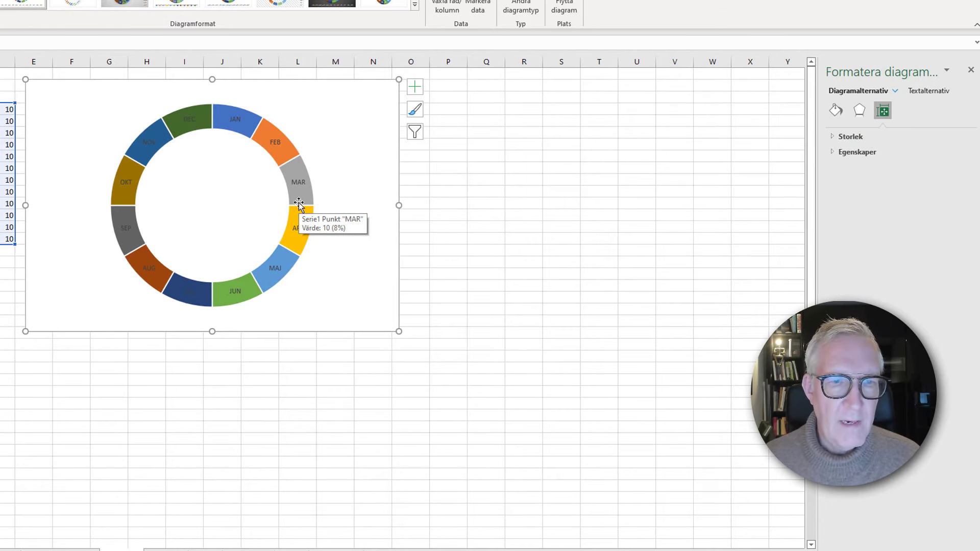
# Set the doughnut's Hålstorlek på ring (hole size) to 65%
pyautogui.click(299, 203)
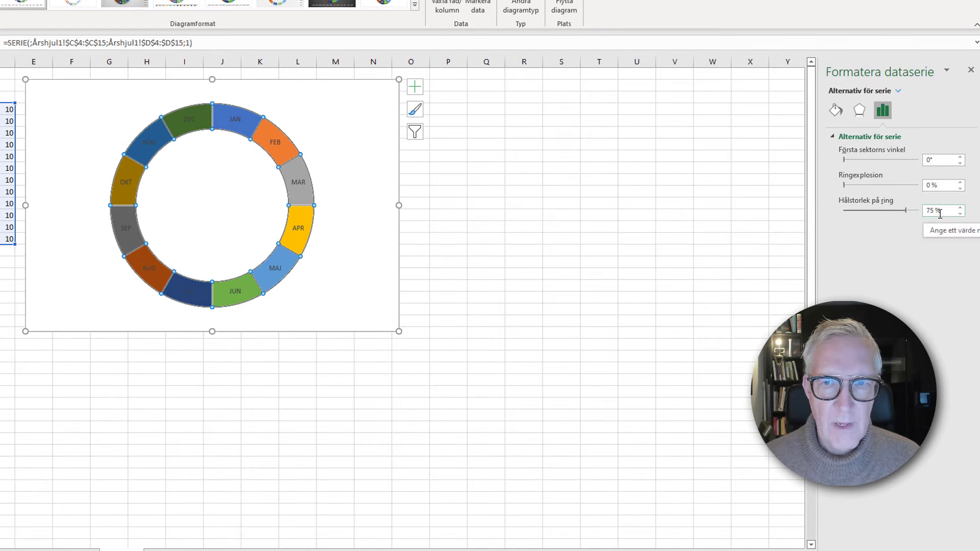
pyautogui.moveTo(943, 212); pyautogui.dragTo(917, 214)
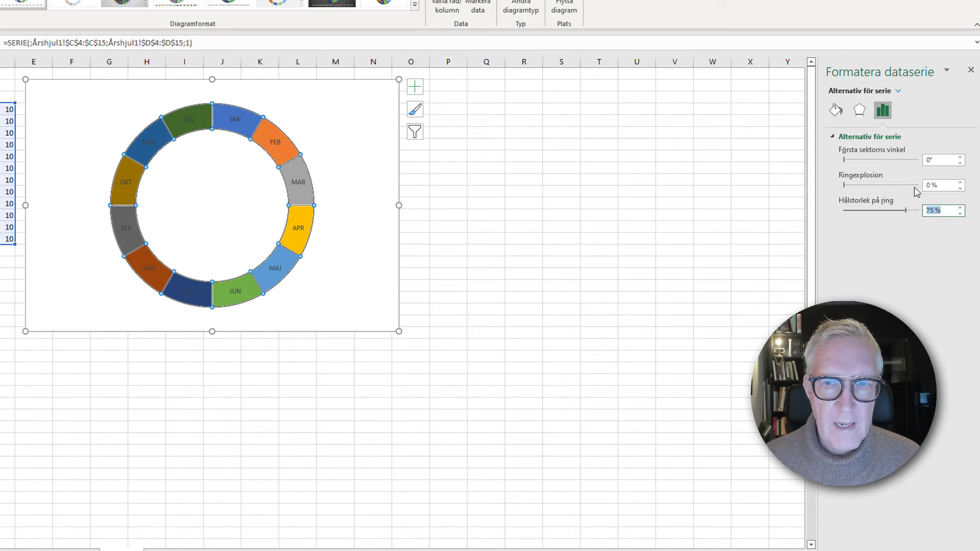
pyautogui.write('65')
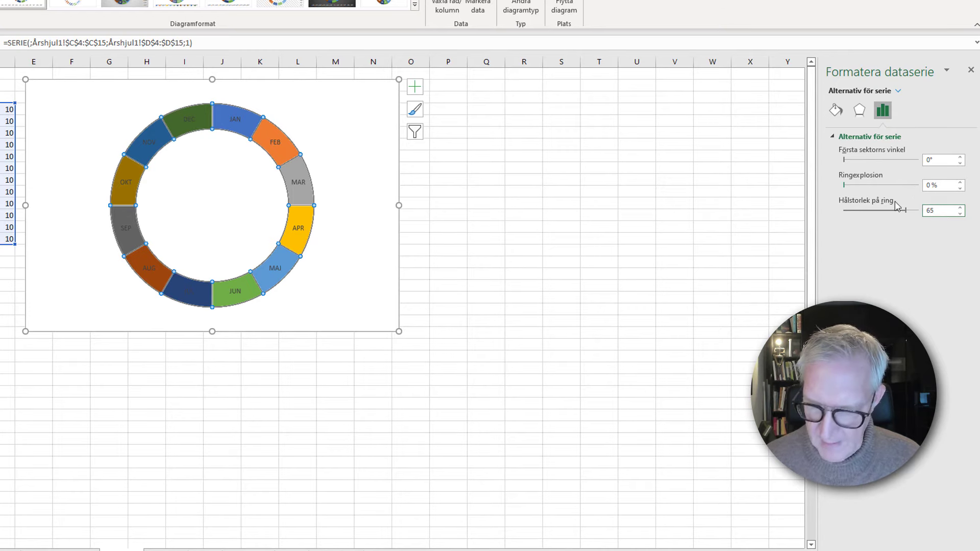
pyautogui.click(564, 251)
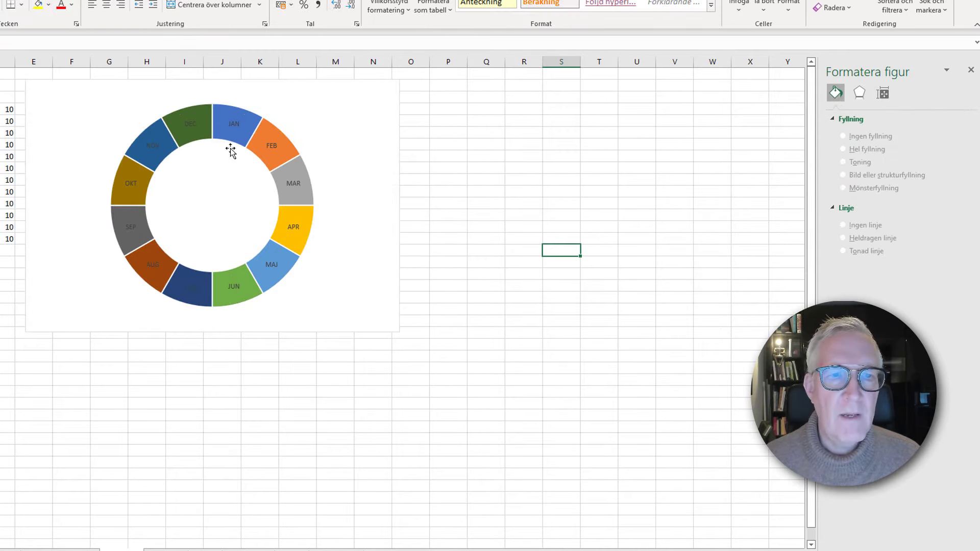
pyautogui.moveTo(236, 125)
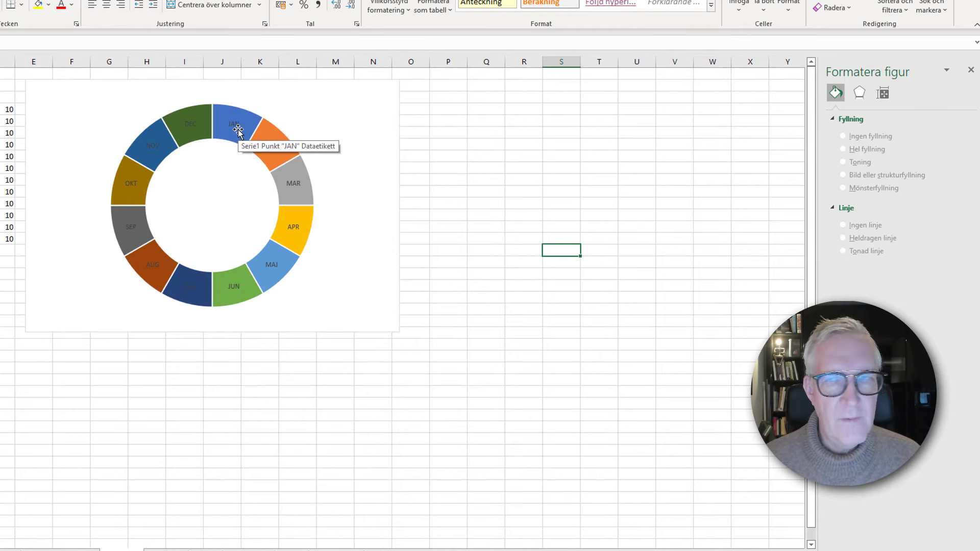
# Bold the JAN–DEC month labels, then select the chart and its doughnut series
pyautogui.click(238, 129)
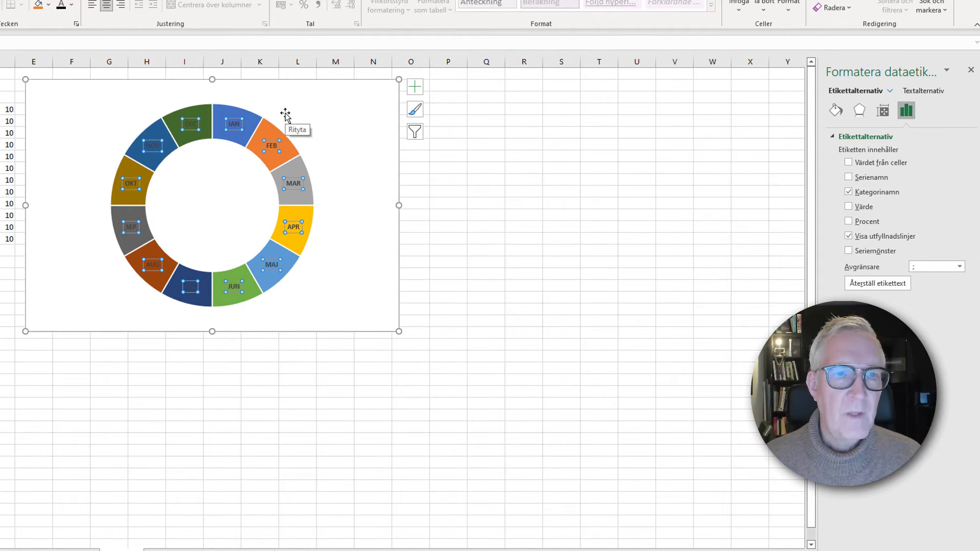
pyautogui.click(346, 129)
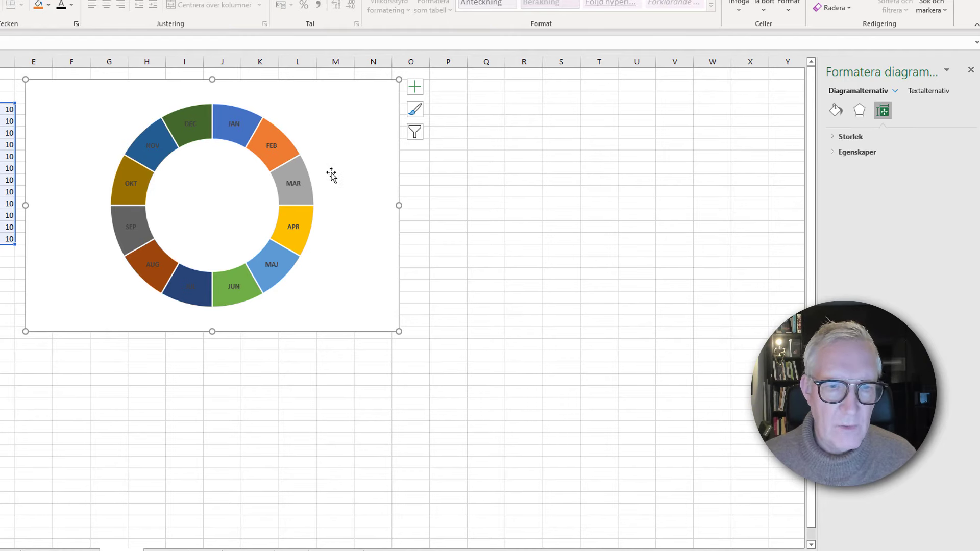
pyautogui.moveTo(239, 134)
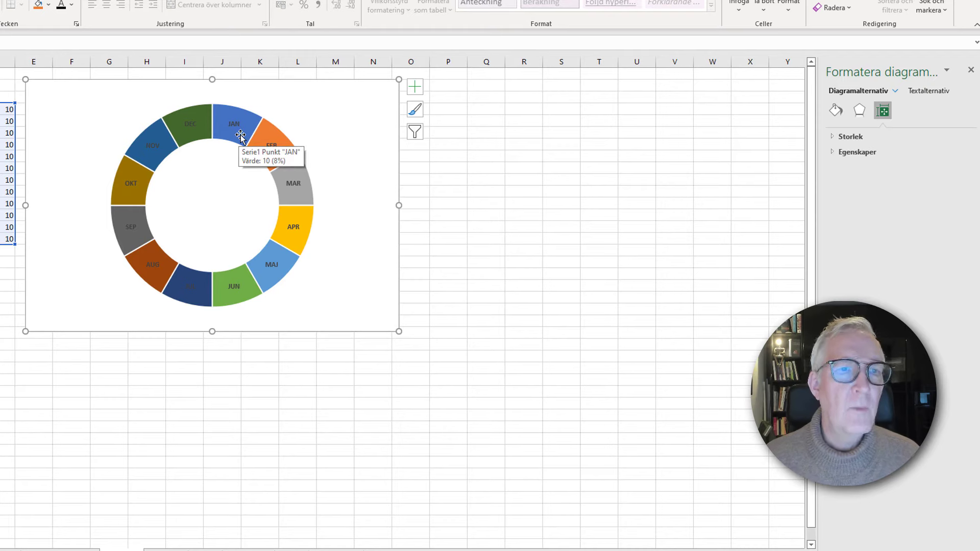
pyautogui.click(240, 135)
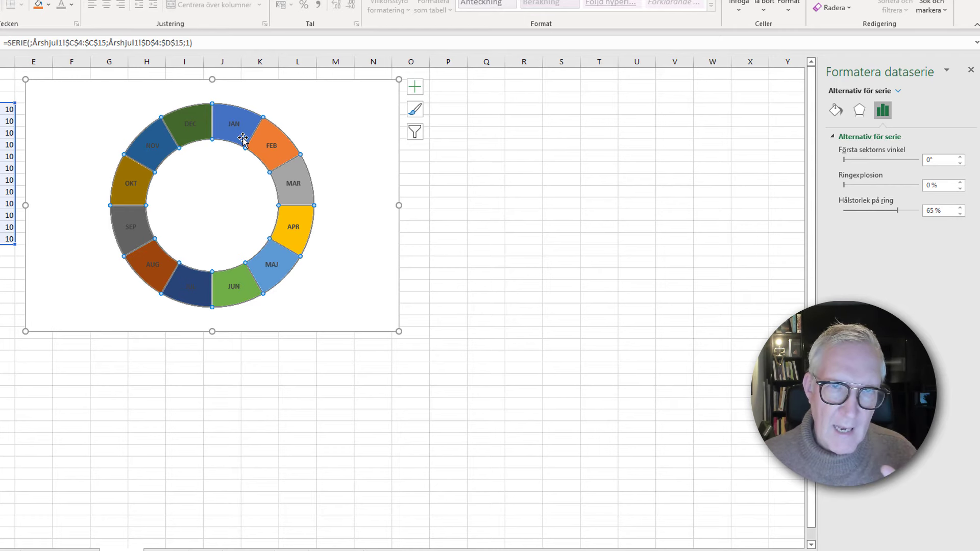
# Give the JAN slice a solid yellow fill and the FEB slice a solid fill
pyautogui.click(242, 138)
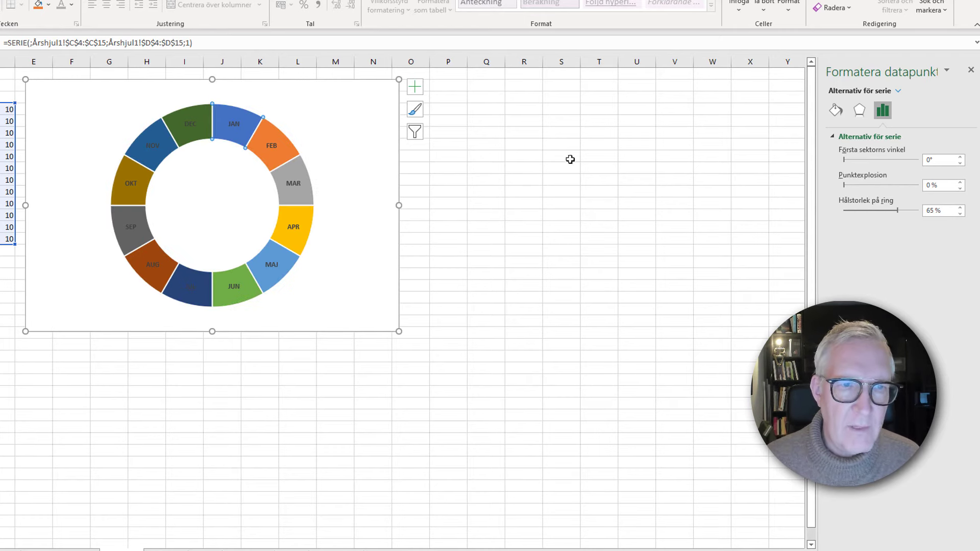
pyautogui.click(836, 110)
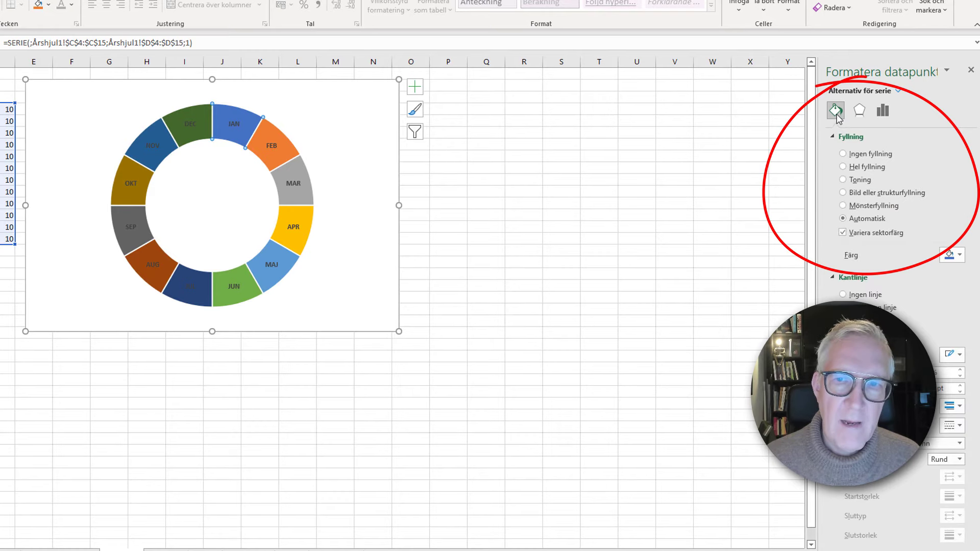
pyautogui.click(865, 168)
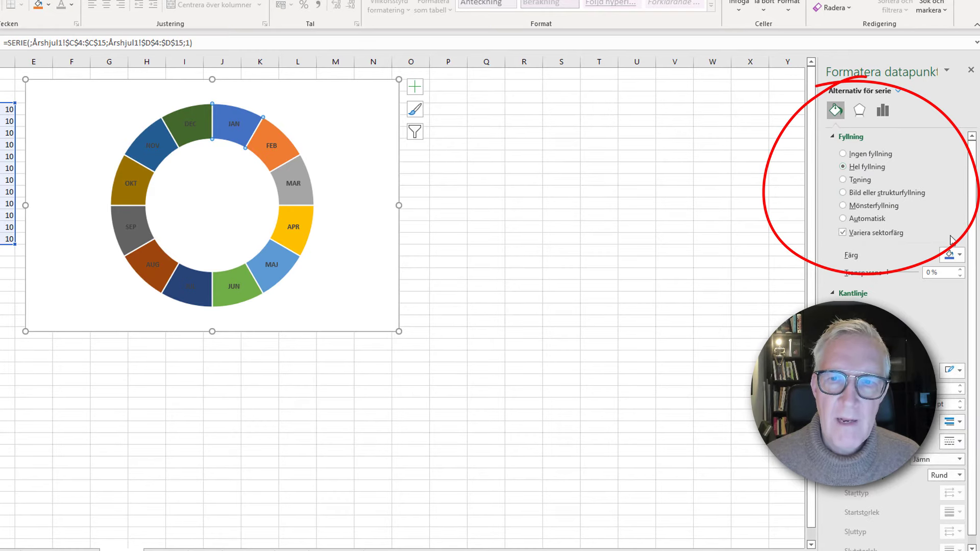
pyautogui.click(959, 255)
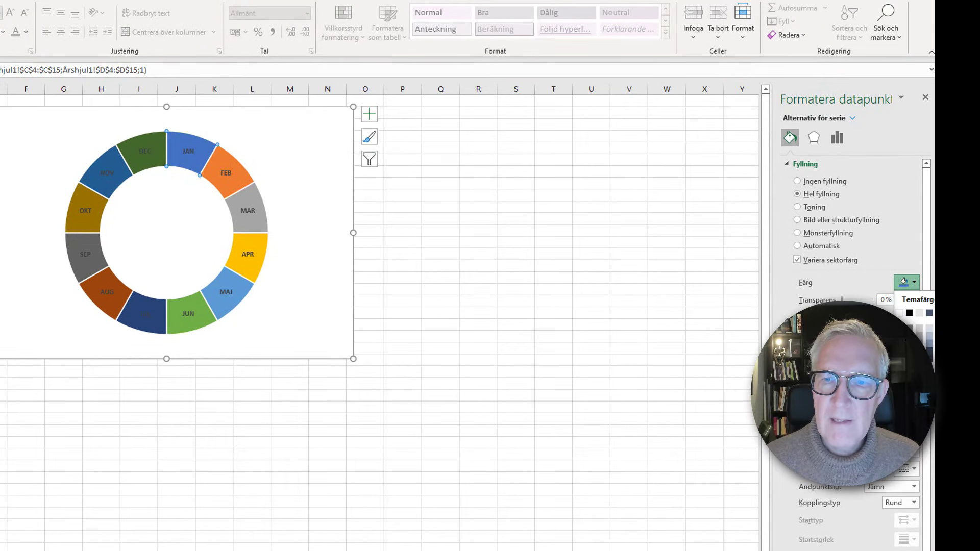
pyautogui.click(969, 313)
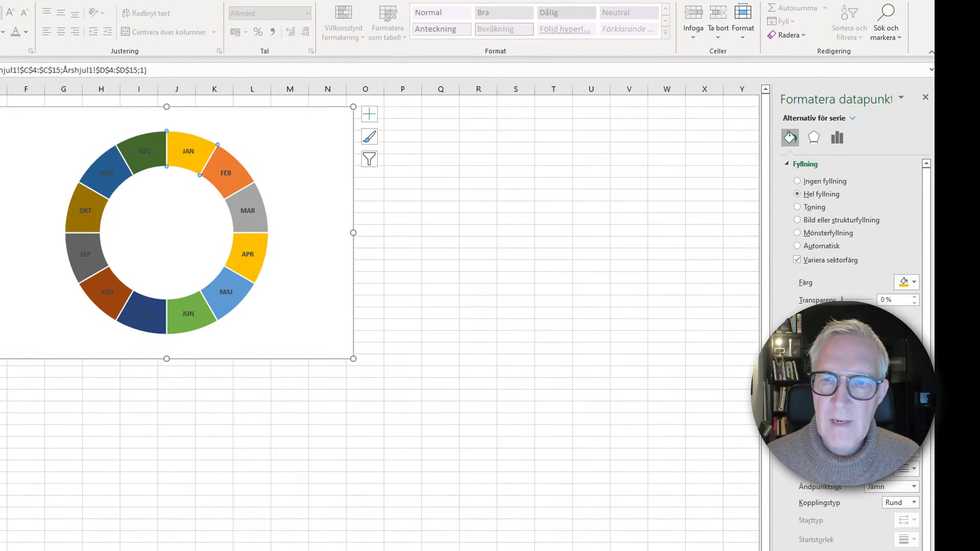
pyautogui.click(221, 160)
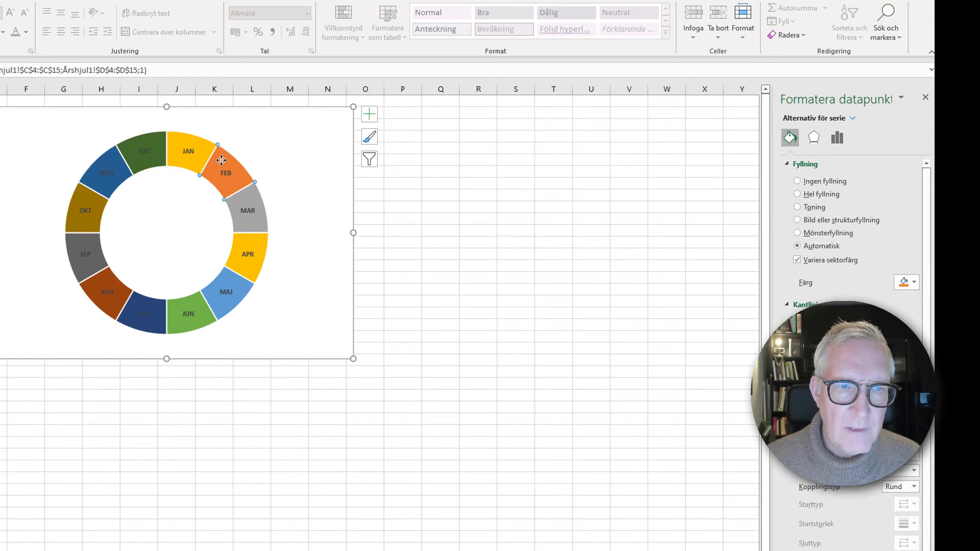
pyautogui.click(816, 199)
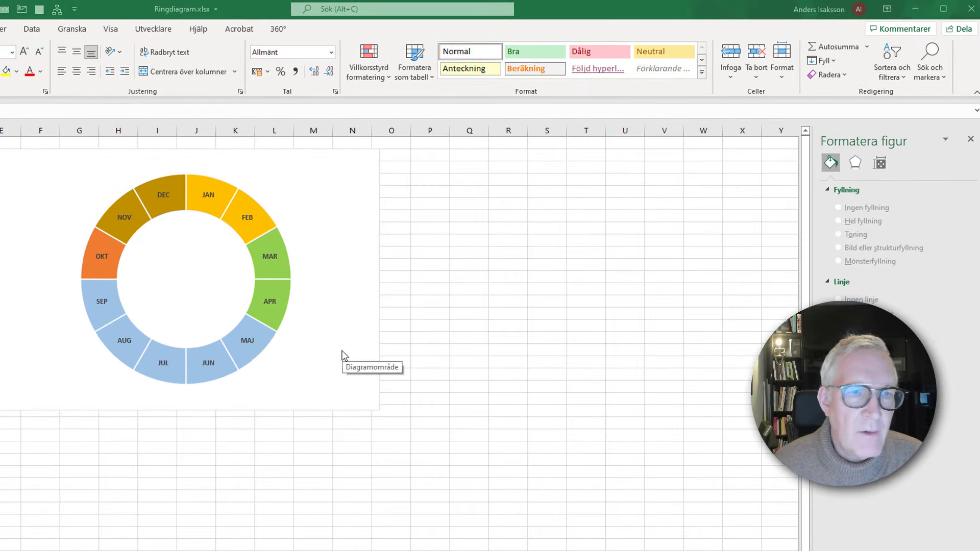
# Select the whole year-wheel chart area to copy it, then deselect it
pyautogui.click(344, 205)
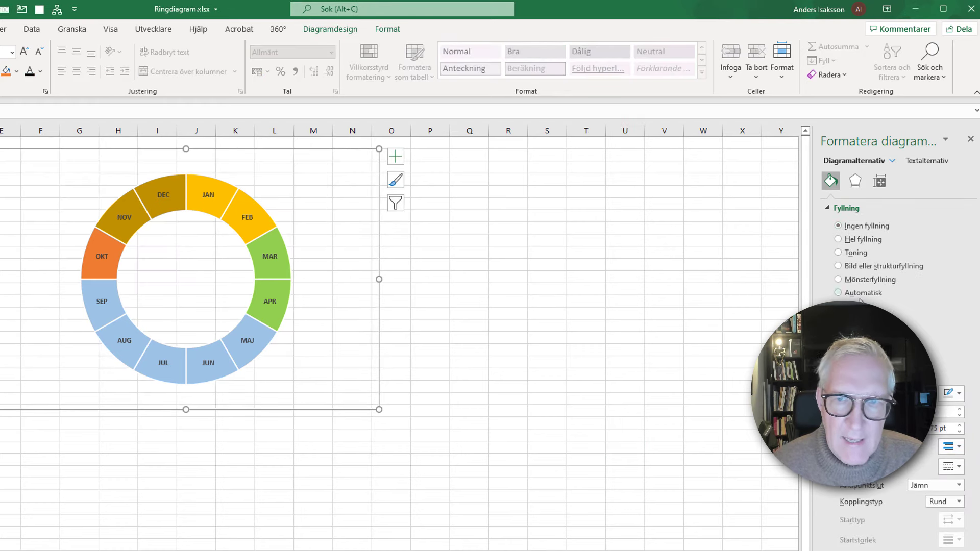
pyautogui.click(457, 301)
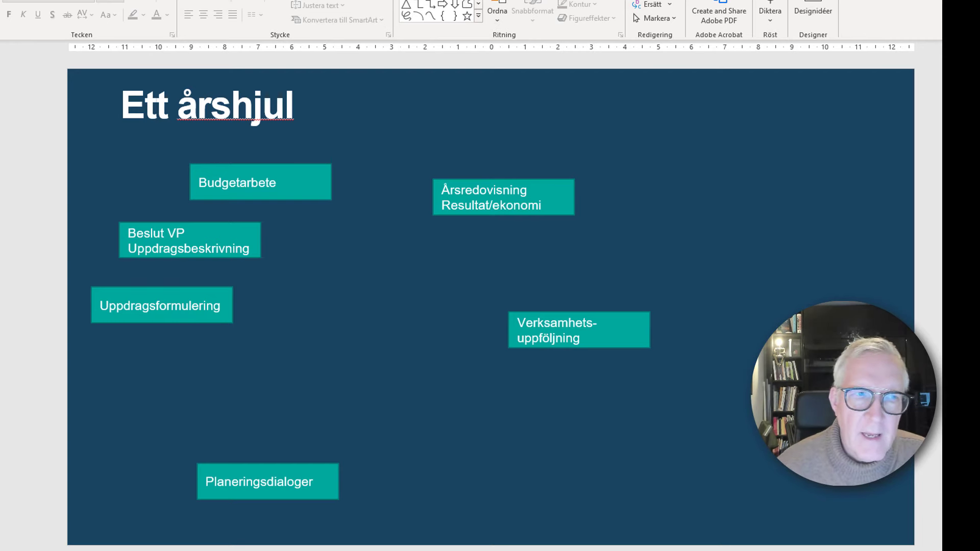
# Paste the year wheel onto 'Ett årshjul', move it among the activity boxes, and send it to the back
pyautogui.hotkey('ctrl', 'v')
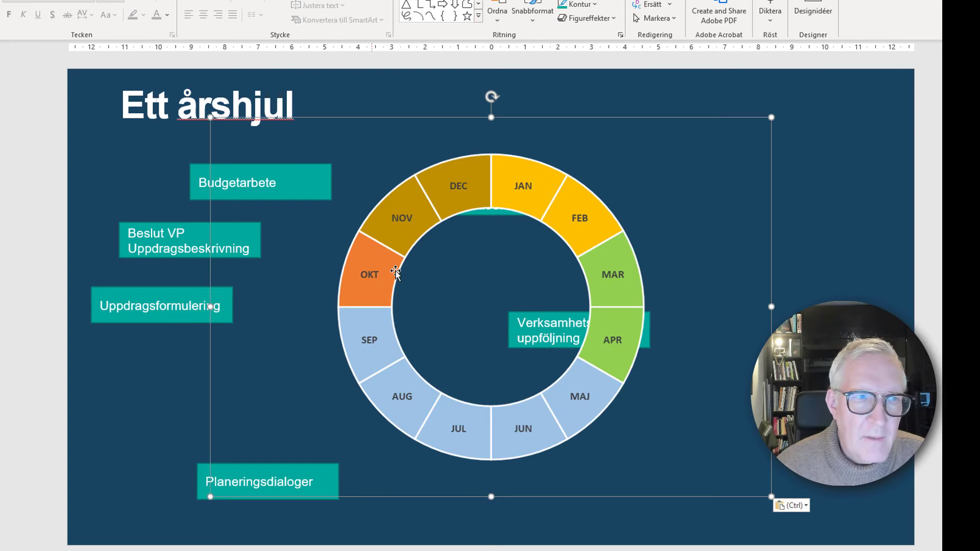
pyautogui.moveTo(393, 298); pyautogui.dragTo(273, 288)
pyautogui.hotkey('ctrl', 'shift', '[')
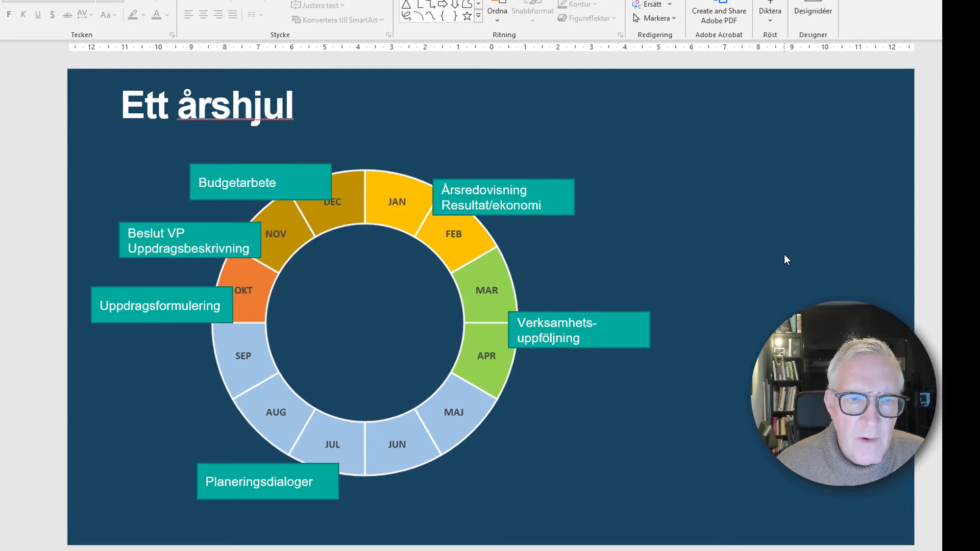